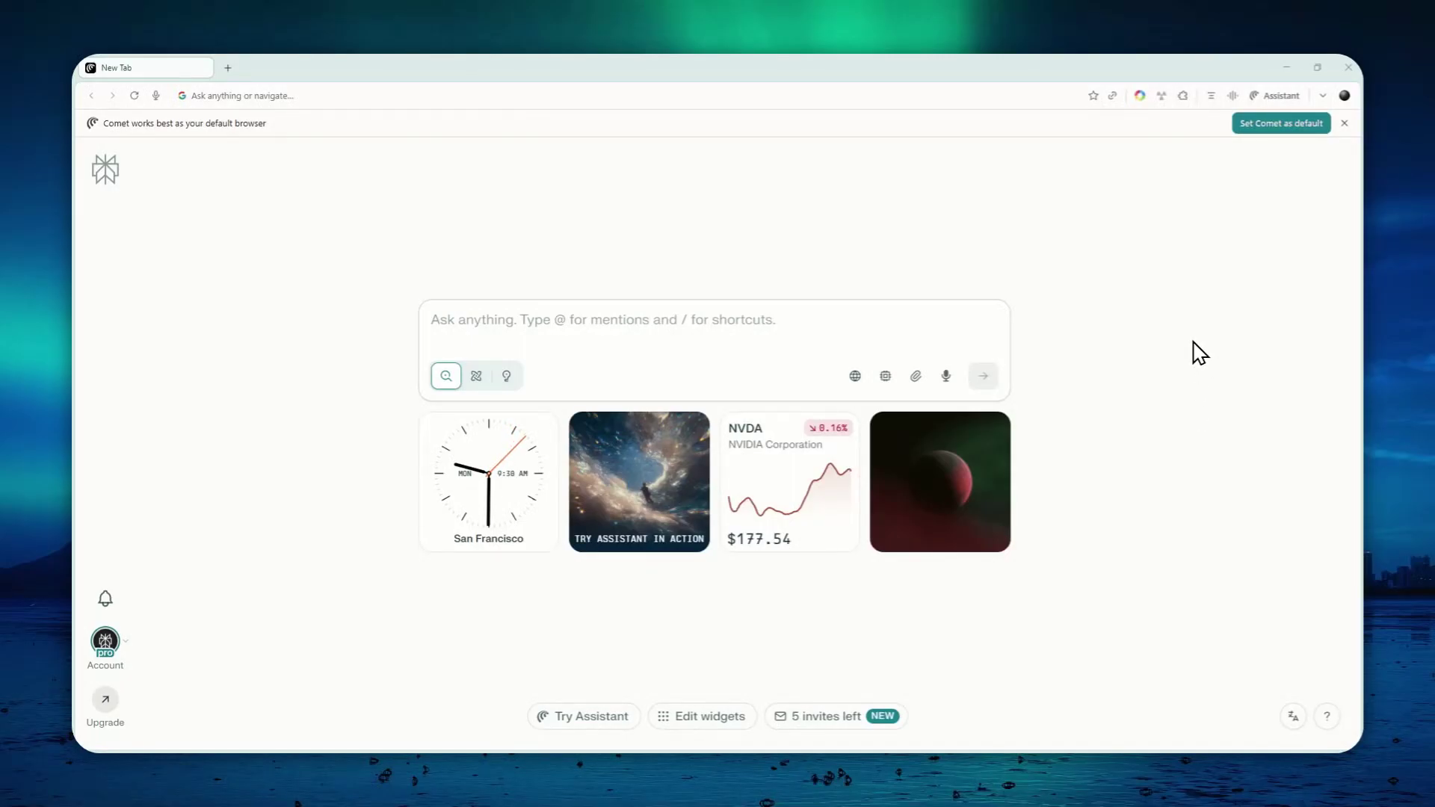
- Point out the 'Set Comet as default' banner, then close the Comet window
left_click(1282, 130)
left_click(1260, 140)
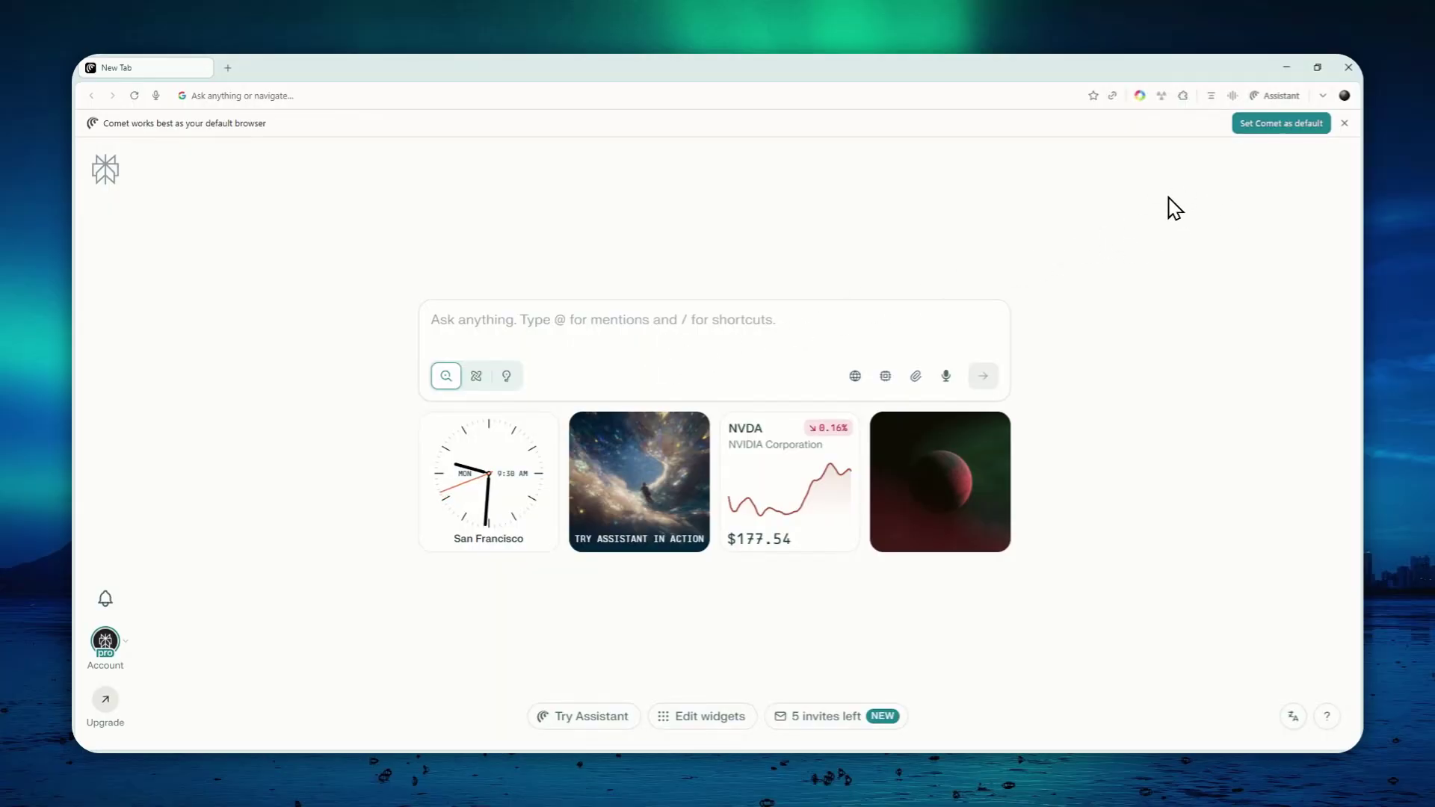
left_click(1181, 147)
left_click(1359, 53)
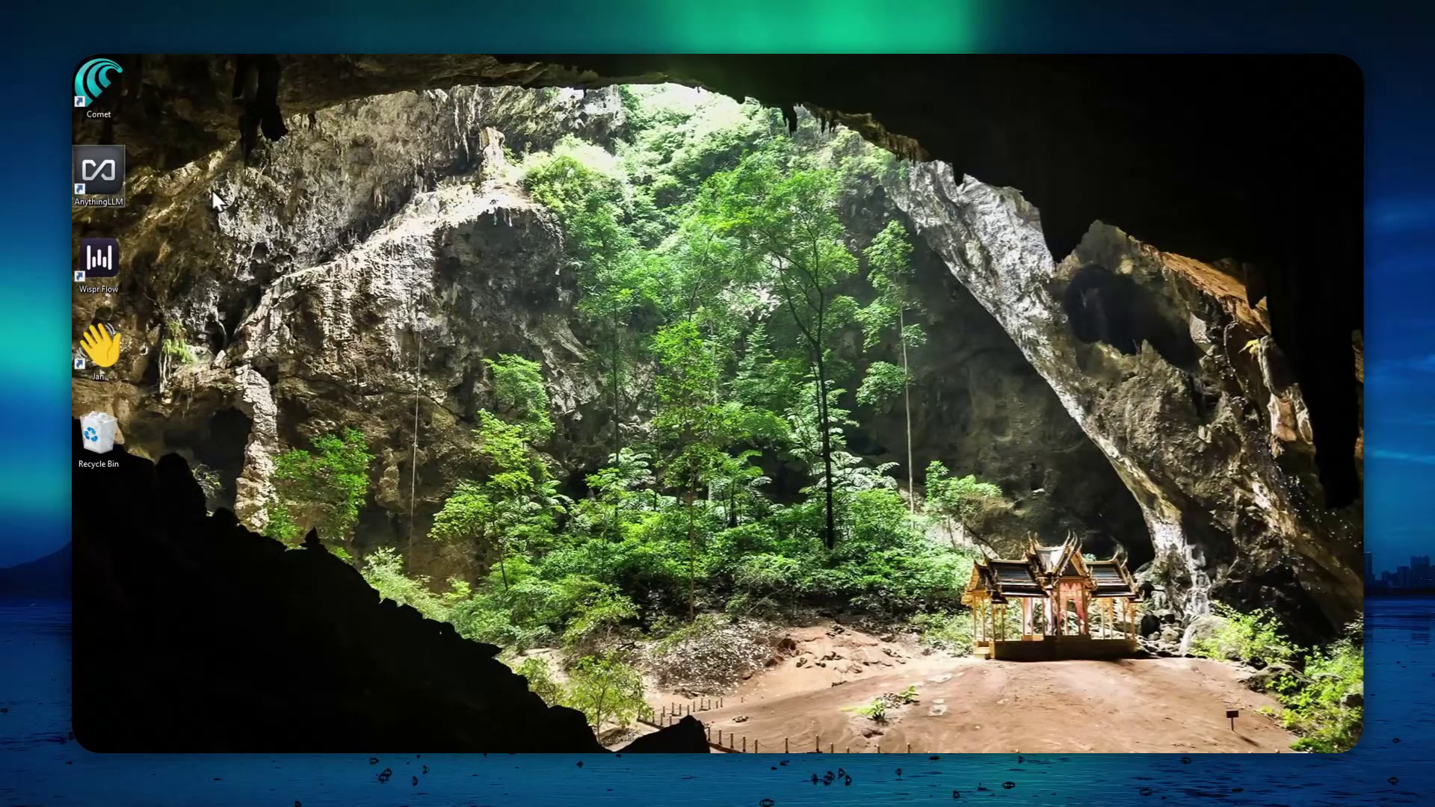
left_click(101, 95)
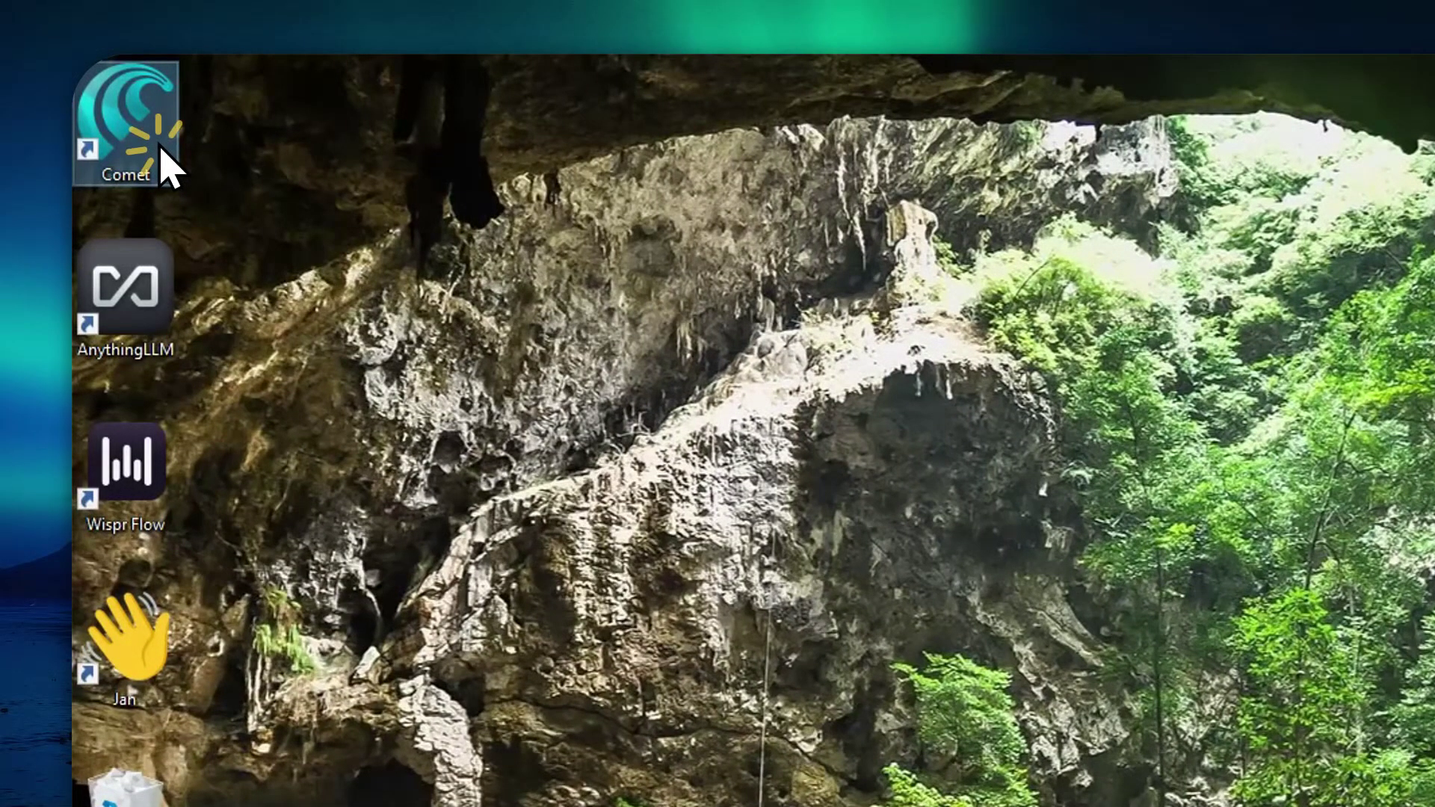
- Open the Comet shortcut's Properties and place the cursor in its Target field
right_click(163, 166)
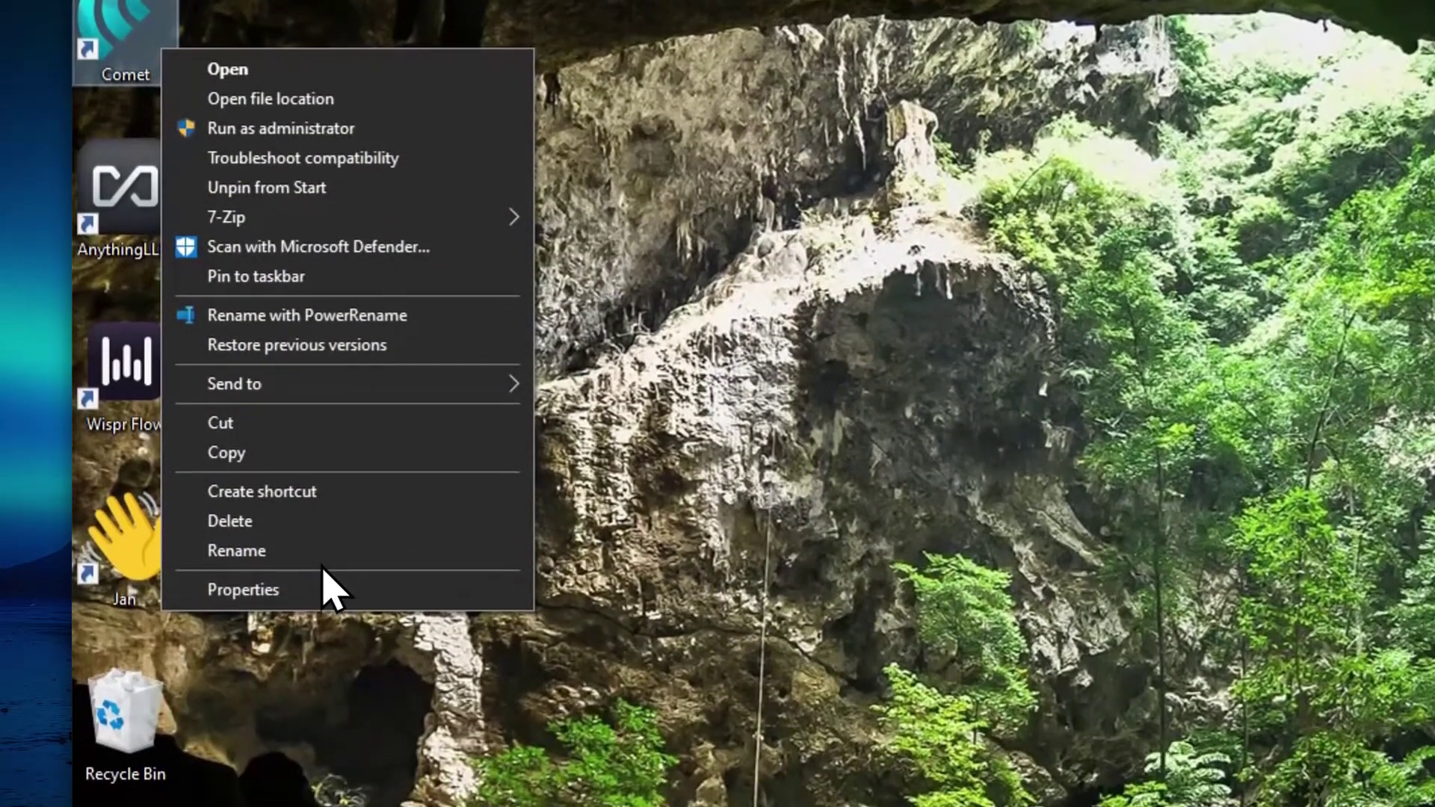
left_click(288, 591)
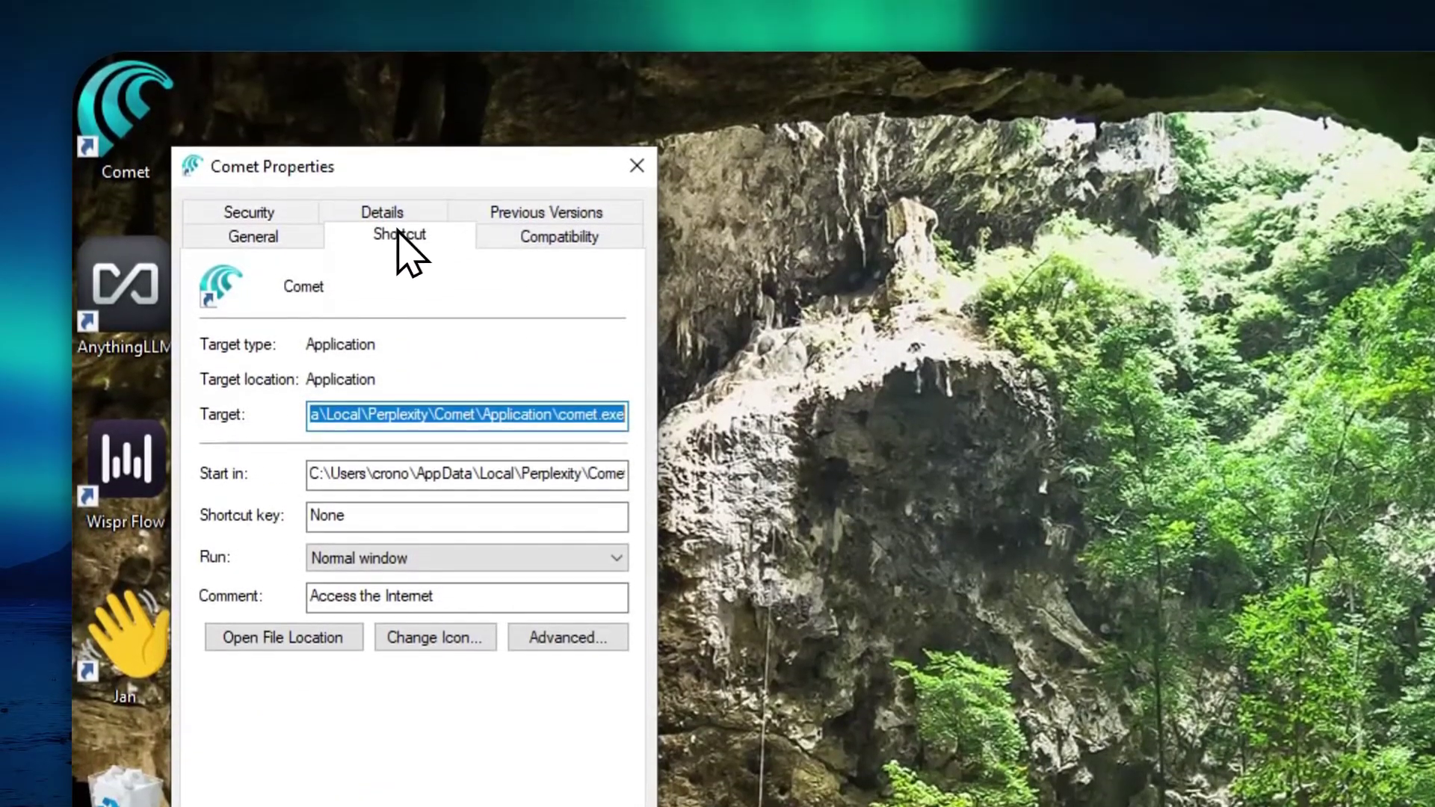
left_click(399, 132)
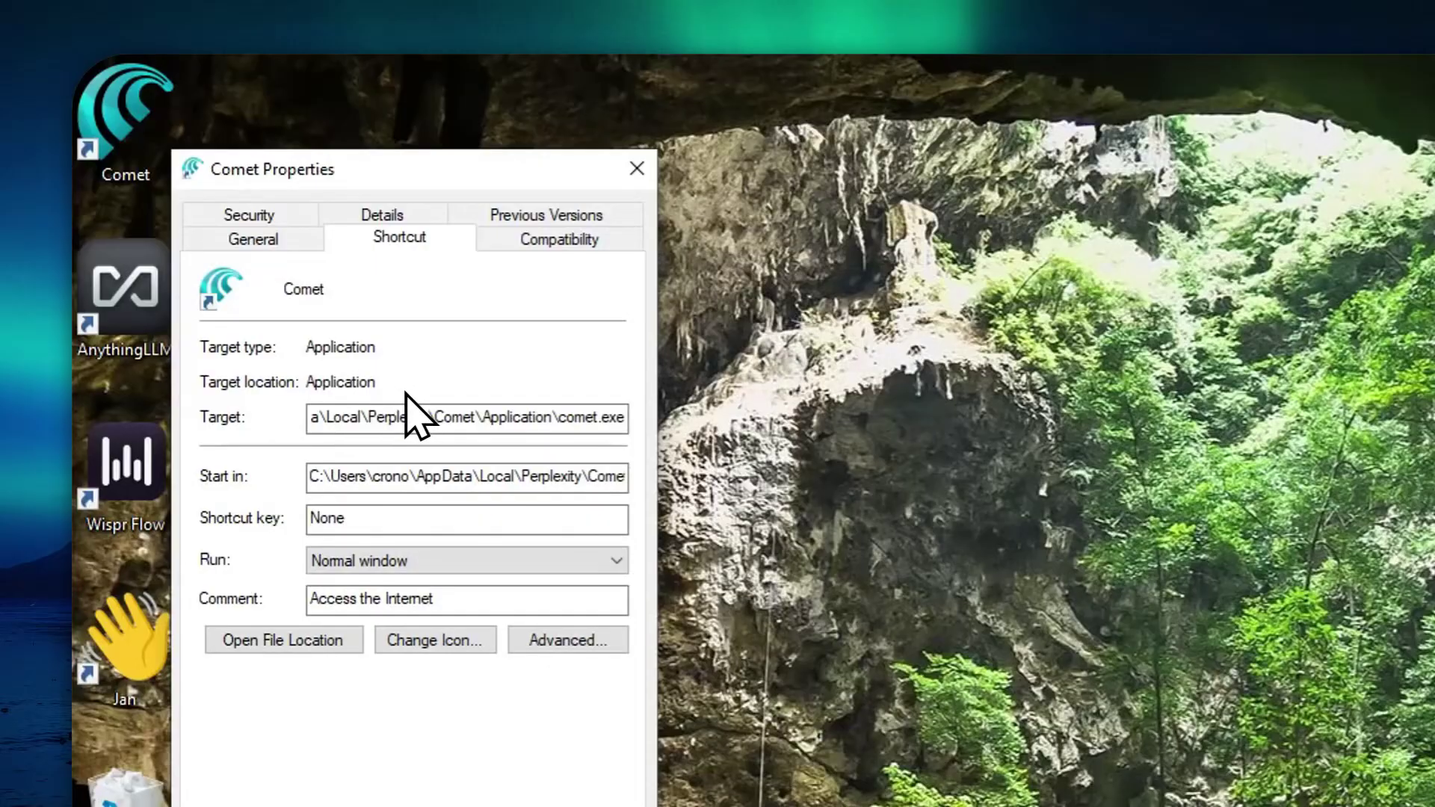
left_click(433, 418)
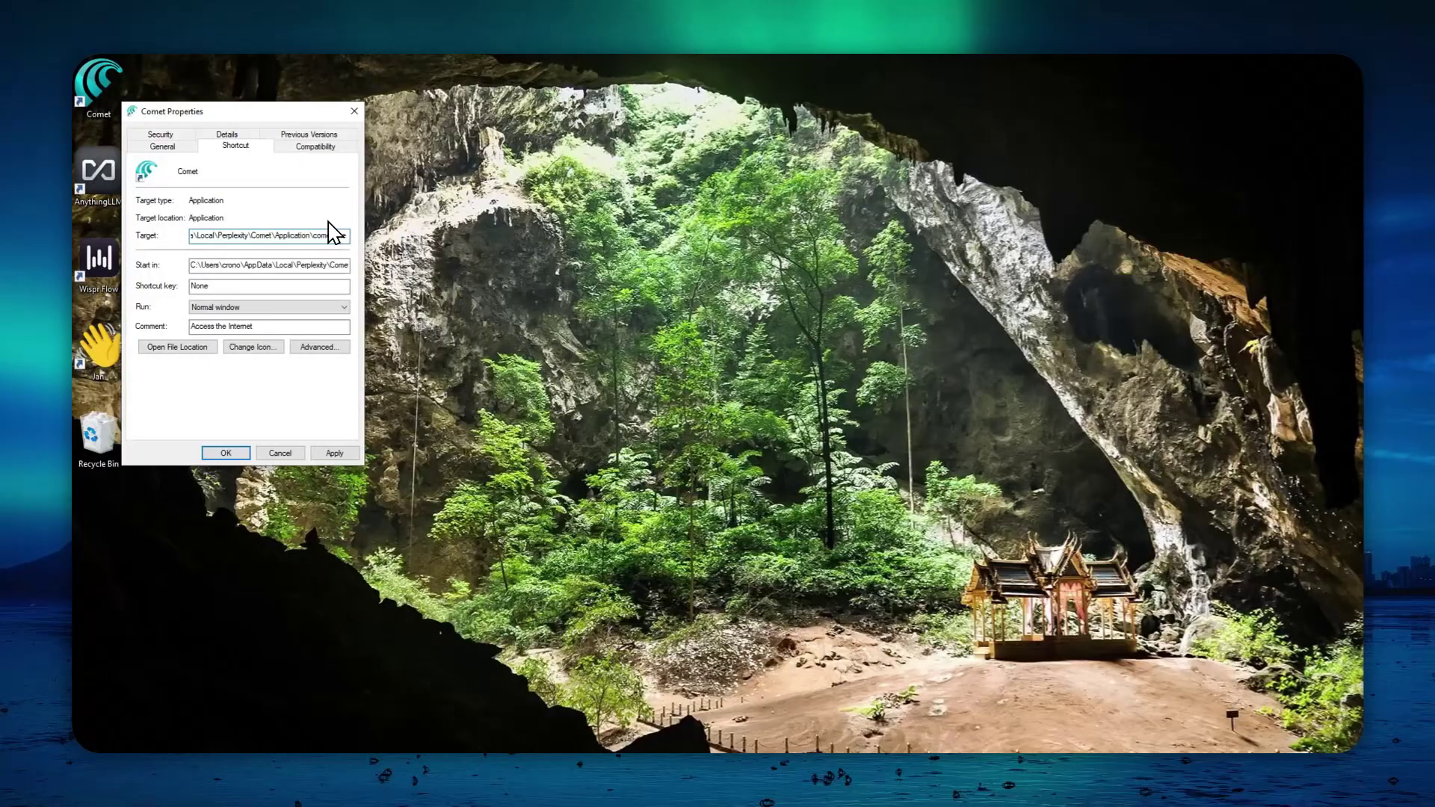
- Append ' -no-default-browser-check' to the shortcut Target, then apply and confirm the change
key("ctrl+v")
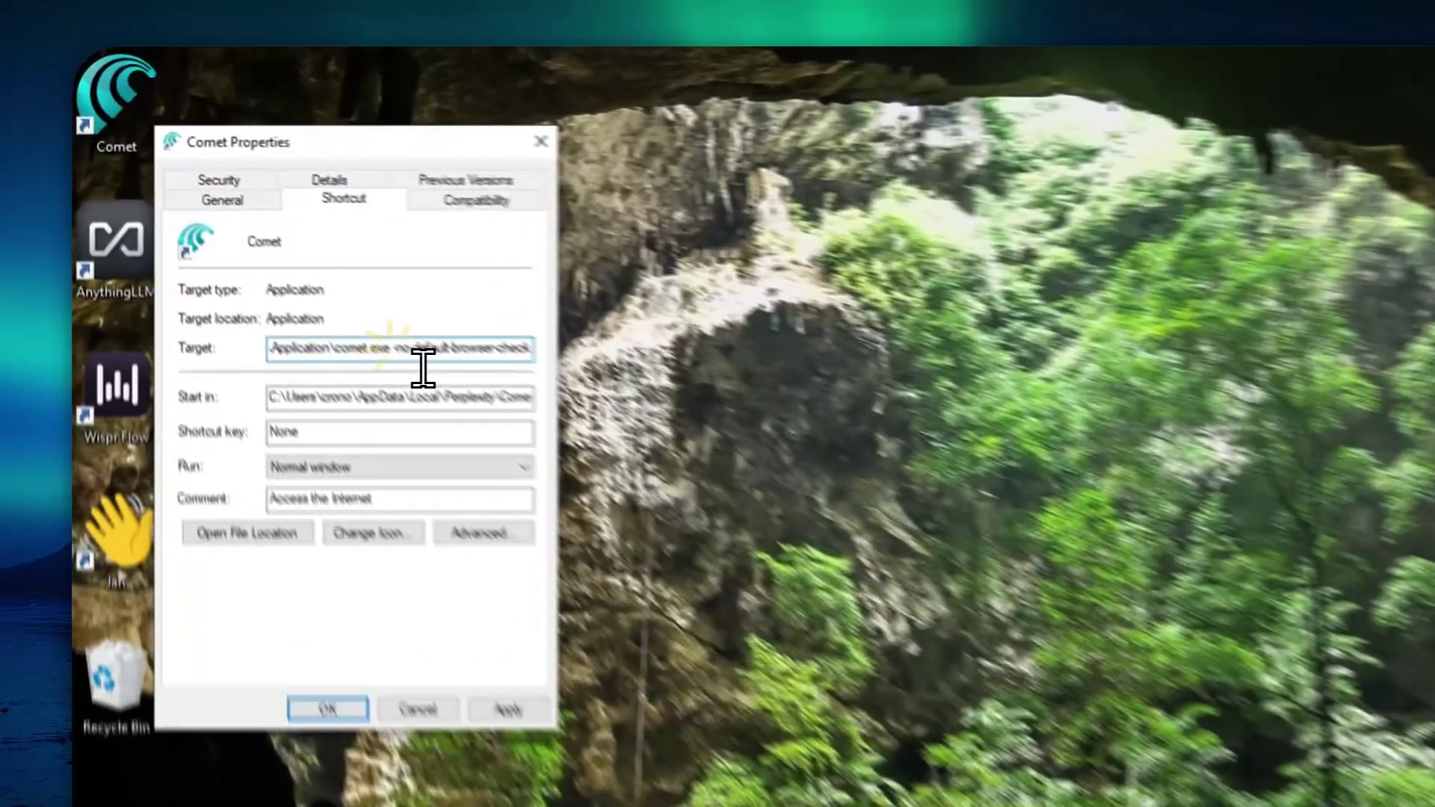
left_click_drag(282, 248, 640, 407)
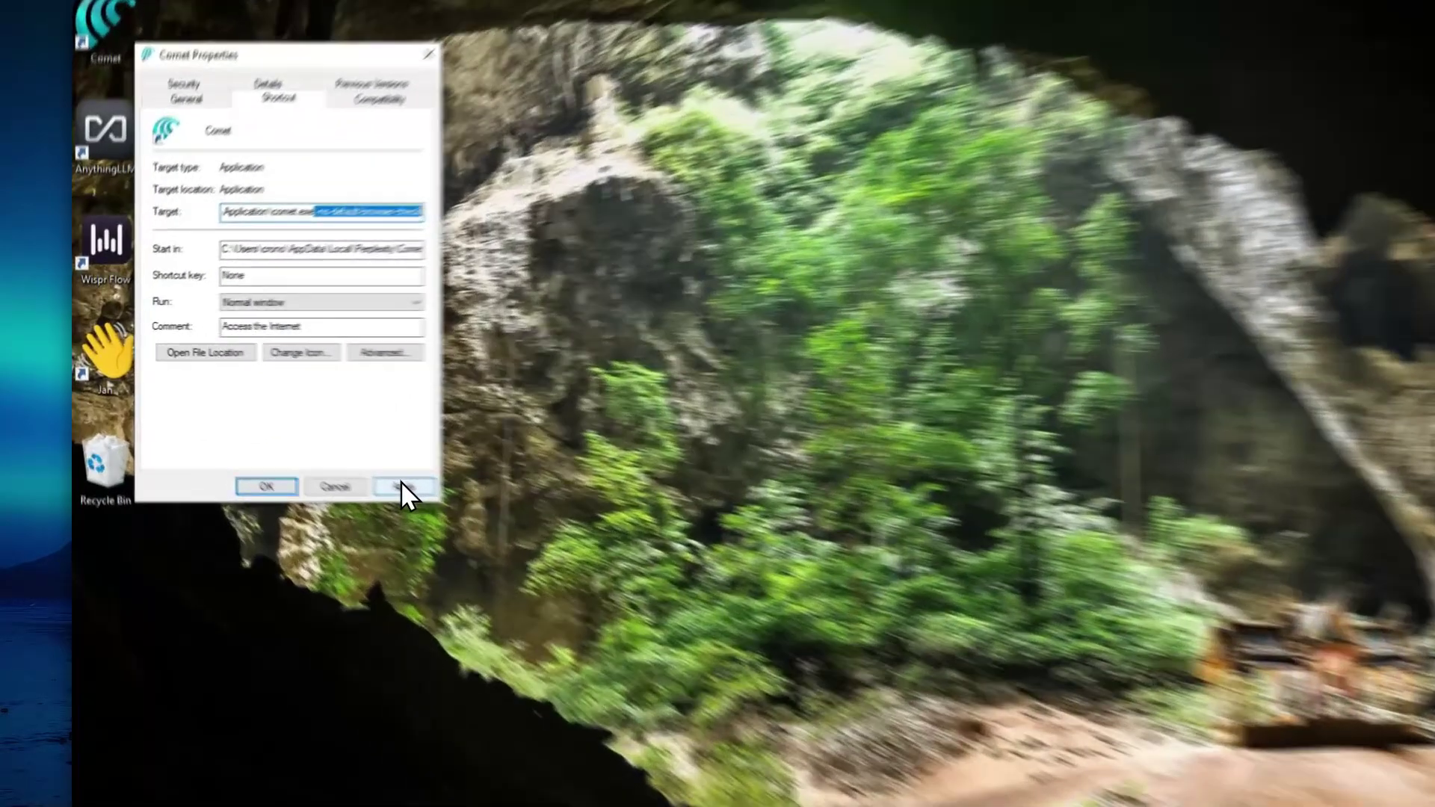
left_click(404, 491)
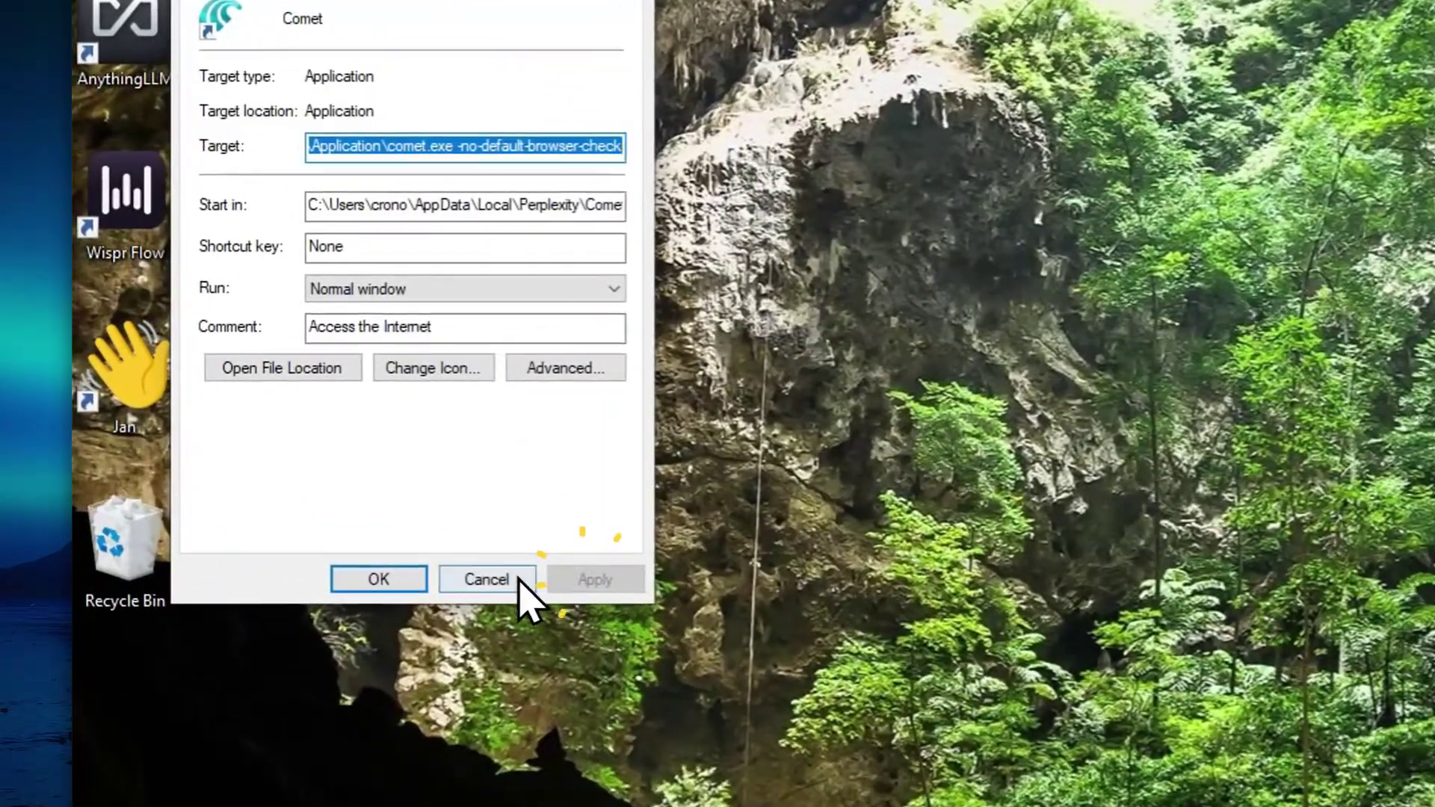
left_click(265, 486)
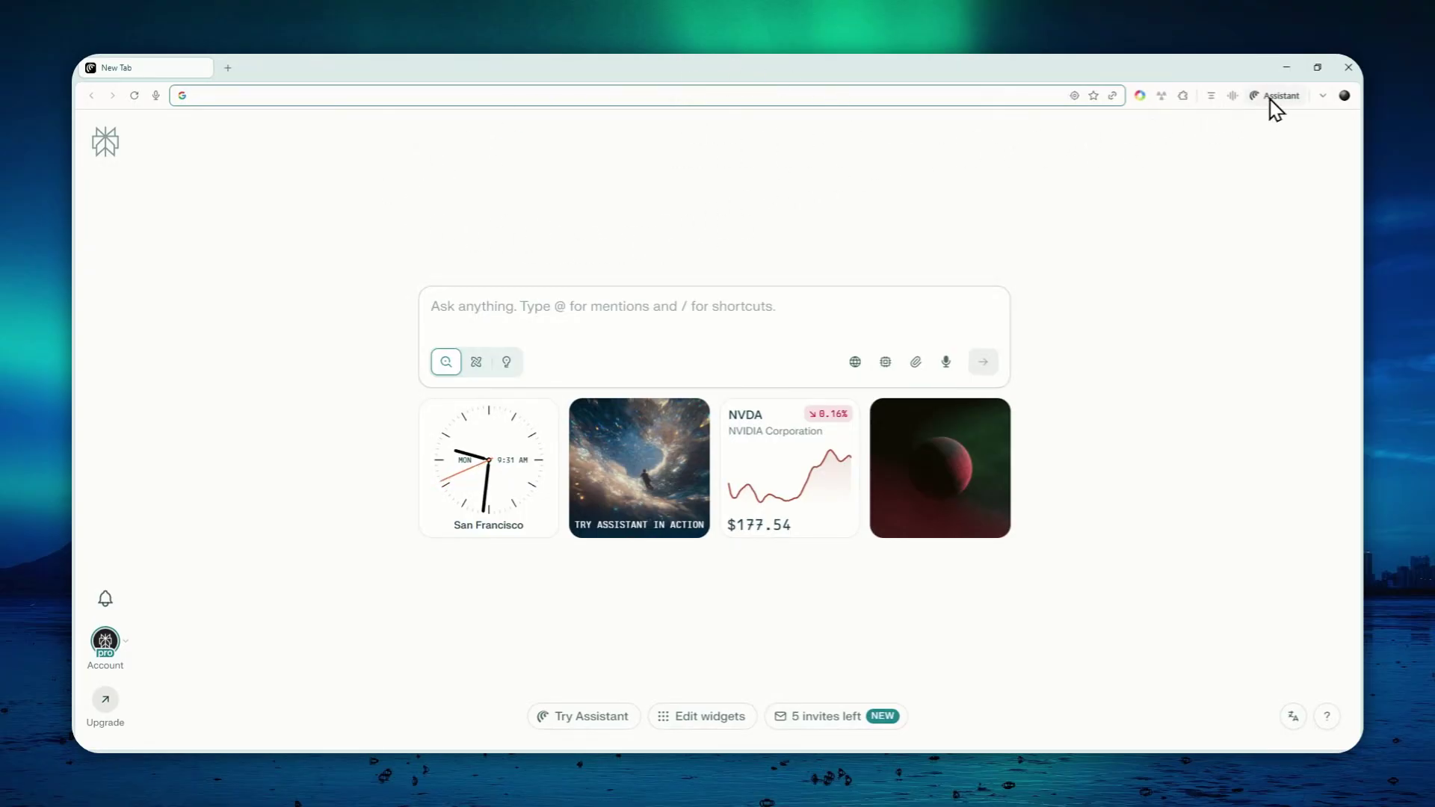
left_click(1318, 99)
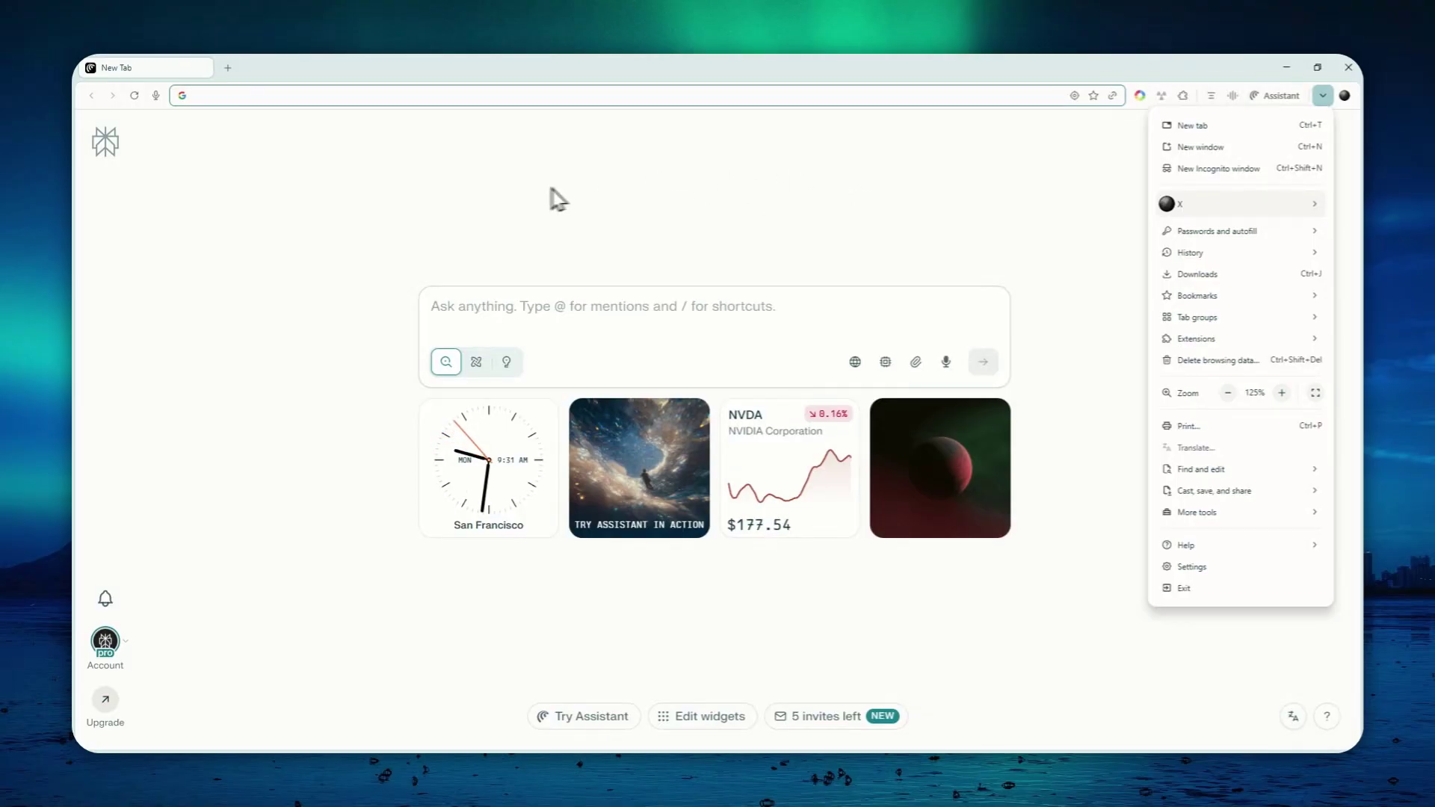
left_click(225, 175)
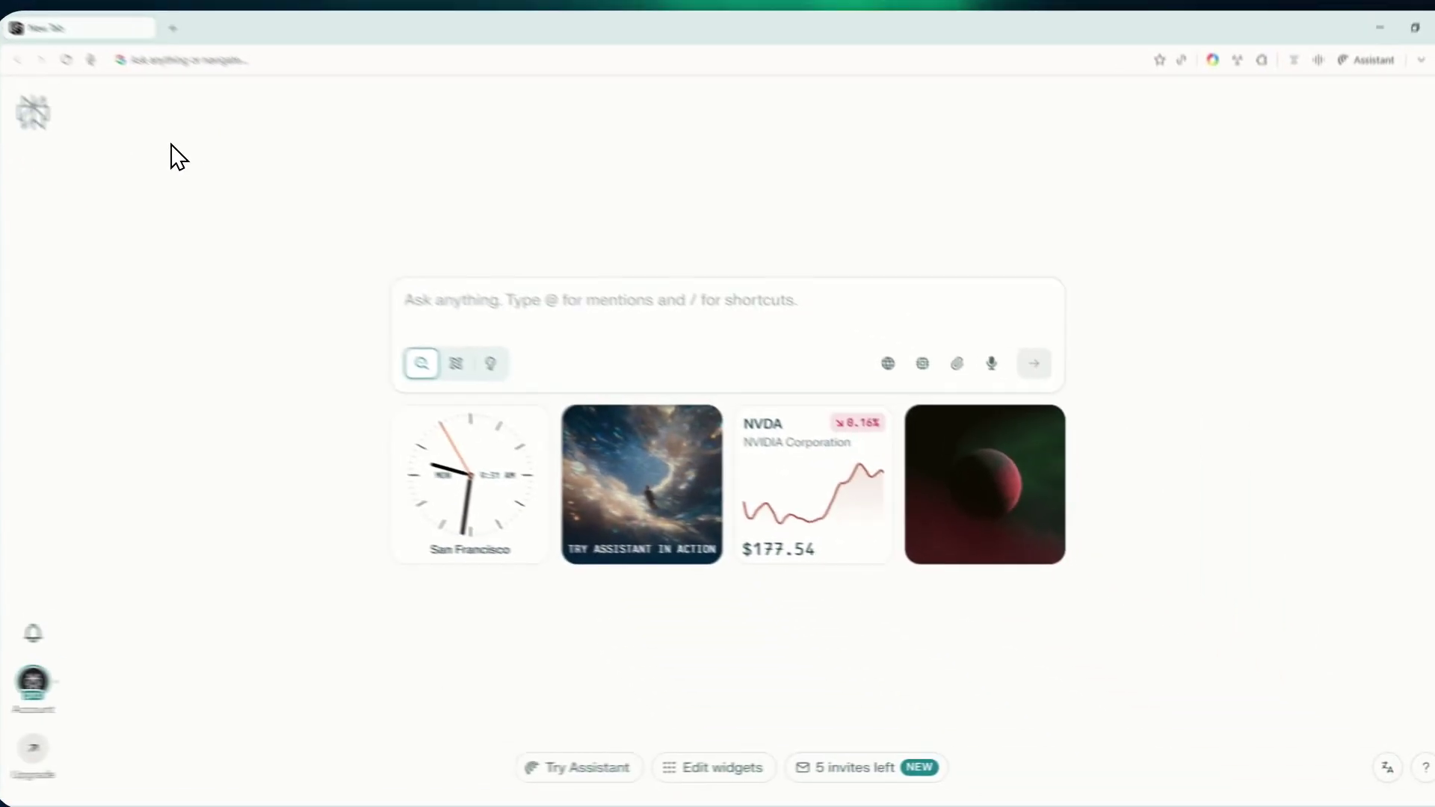